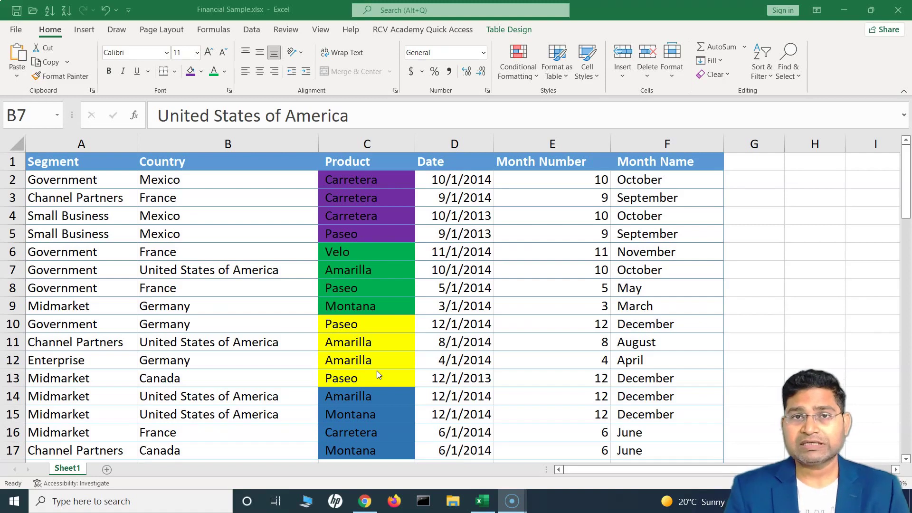
Select cells in the Financial Sample table and sort it by Date, newest first
{"action": "left_click", "coordinate": [381, 375]}
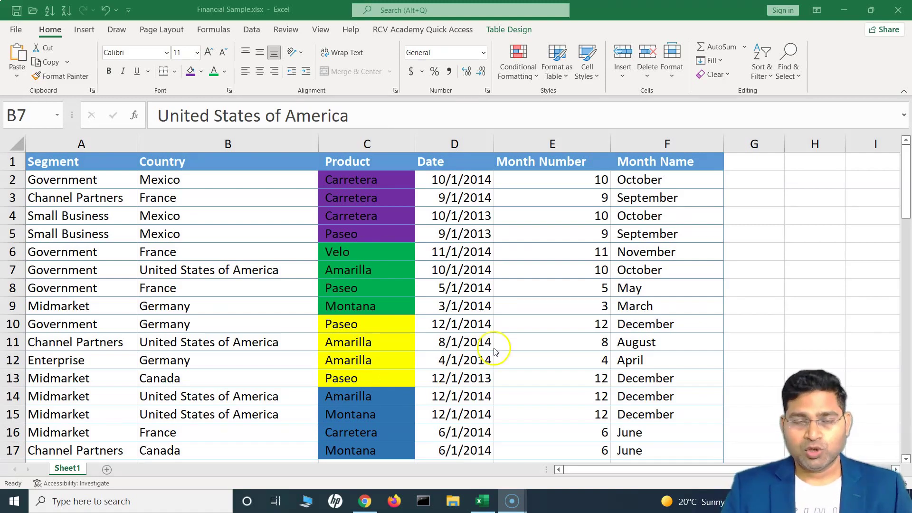
{"action": "left_click", "coordinate": [533, 249]}
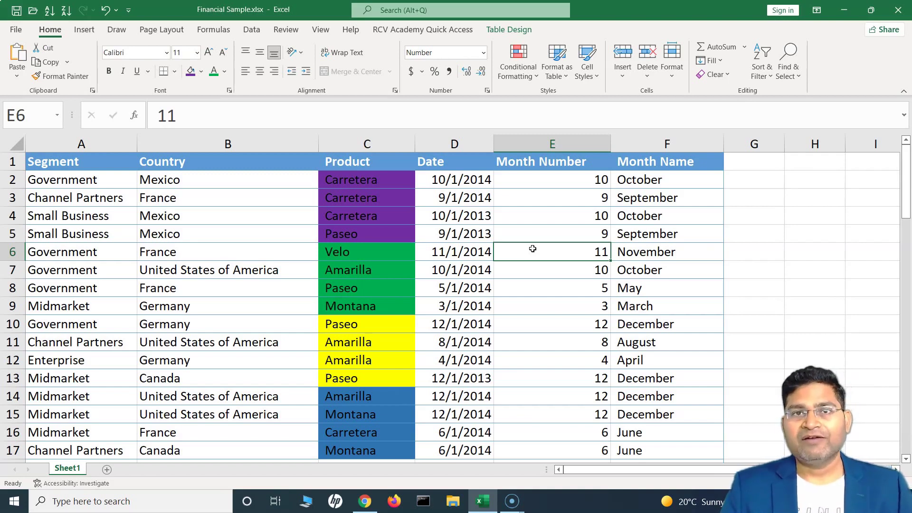
{"action": "left_click", "coordinate": [257, 234]}
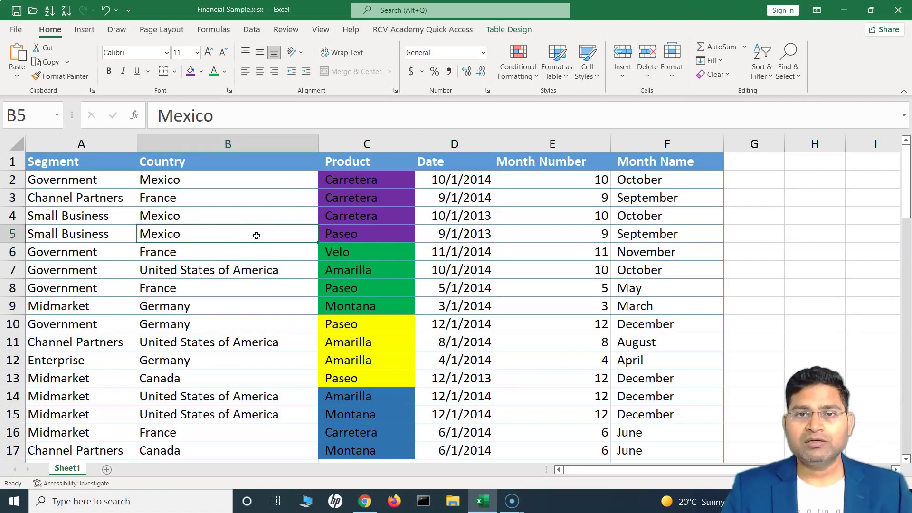
{"action": "left_click", "coordinate": [747, 219]}
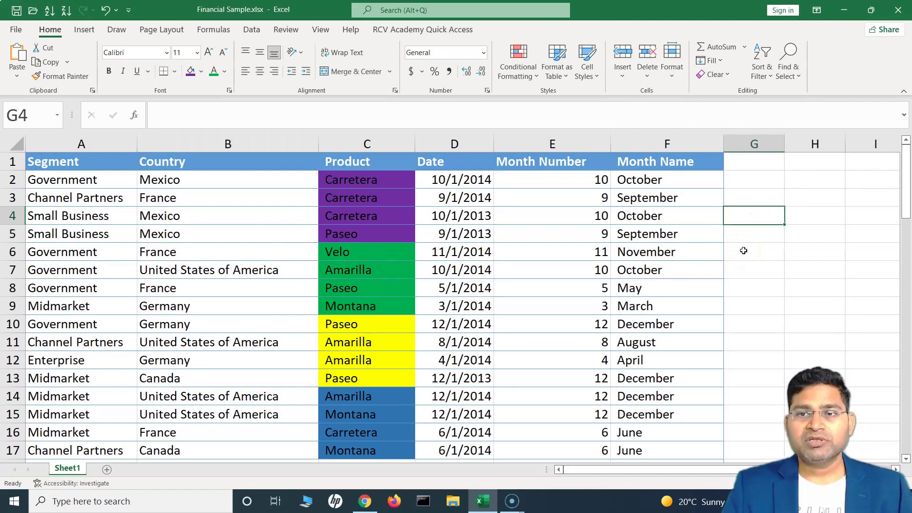
{"action": "left_click", "coordinate": [233, 237]}
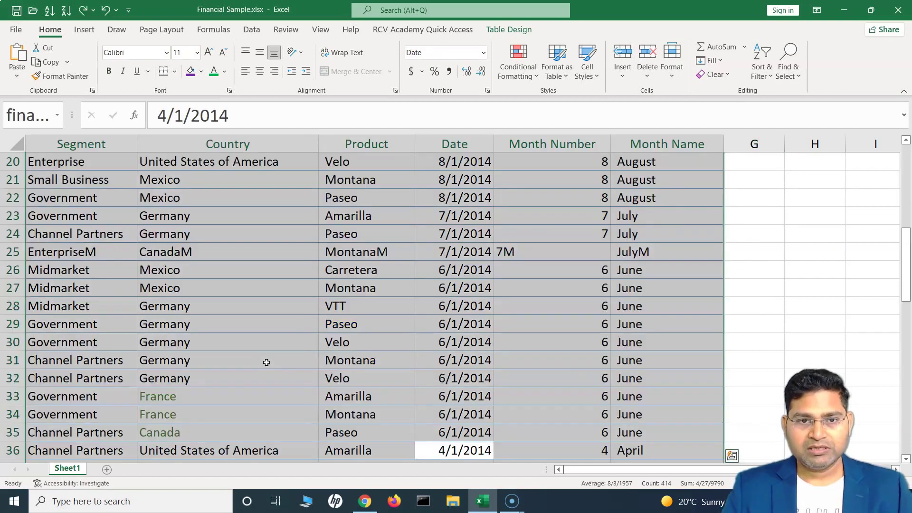
{"action": "left_click", "coordinate": [321, 342]}
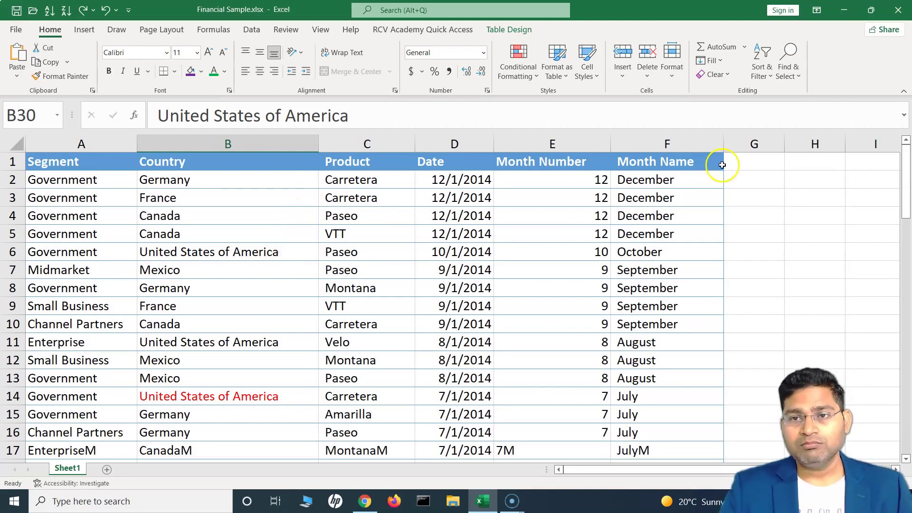
Add the 'S No.' header in G1 and enter 1 in G2
{"action": "left_click", "coordinate": [753, 159]}
{"action": "type", "text": "S N"}
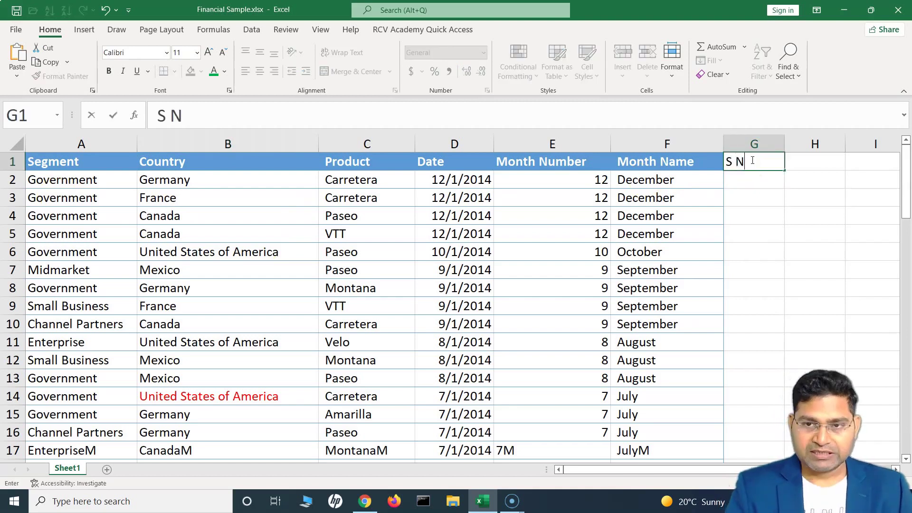
{"action": "type", "text": "o,"}
{"action": "type", "text": "."}
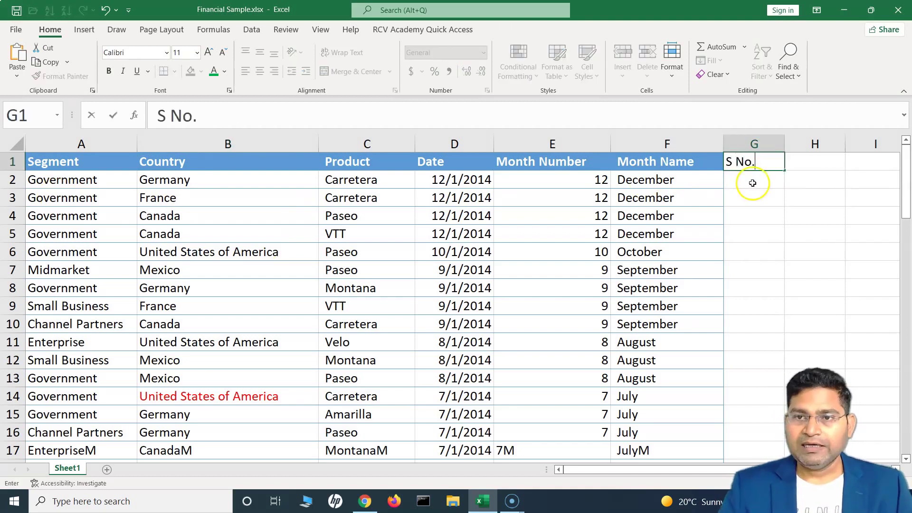
{"action": "key", "text": "Return"}
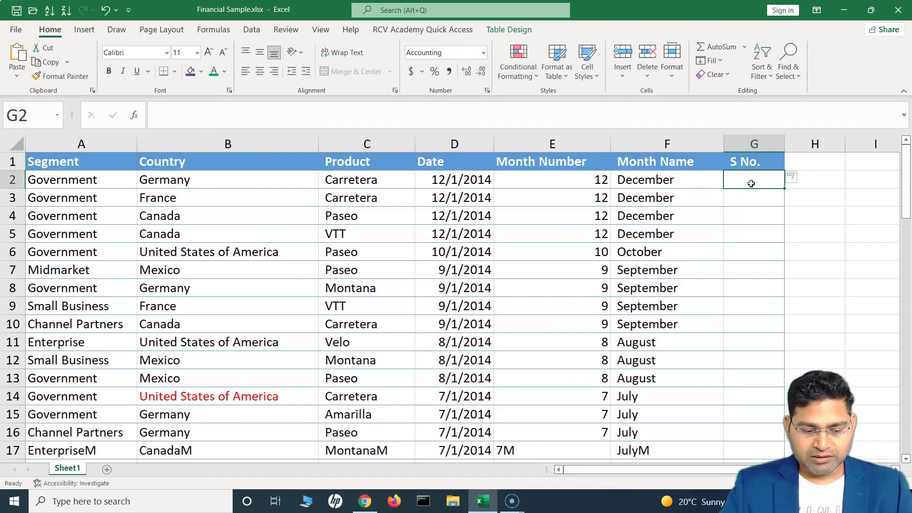
{"action": "type", "text": "1"}
{"action": "left_click", "coordinate": [743, 197]}
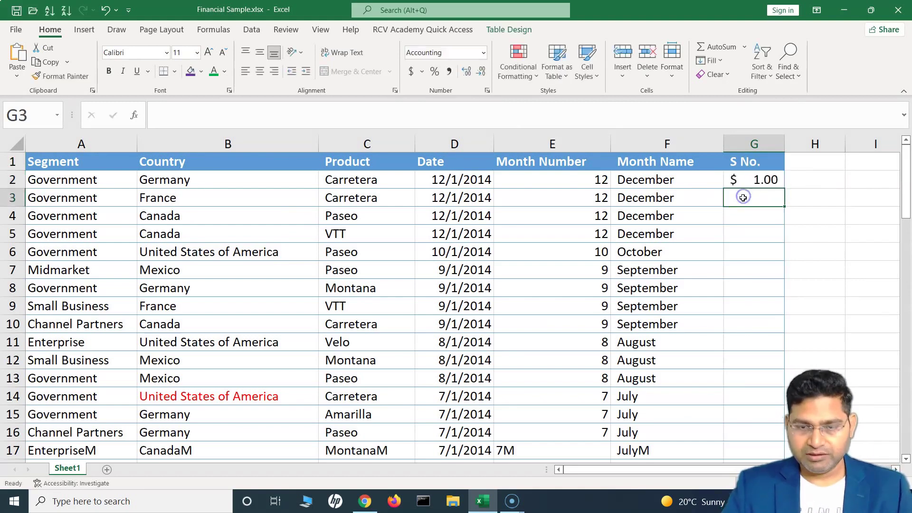
Set cell G2's number format to General
{"action": "left_click", "coordinate": [483, 52]}
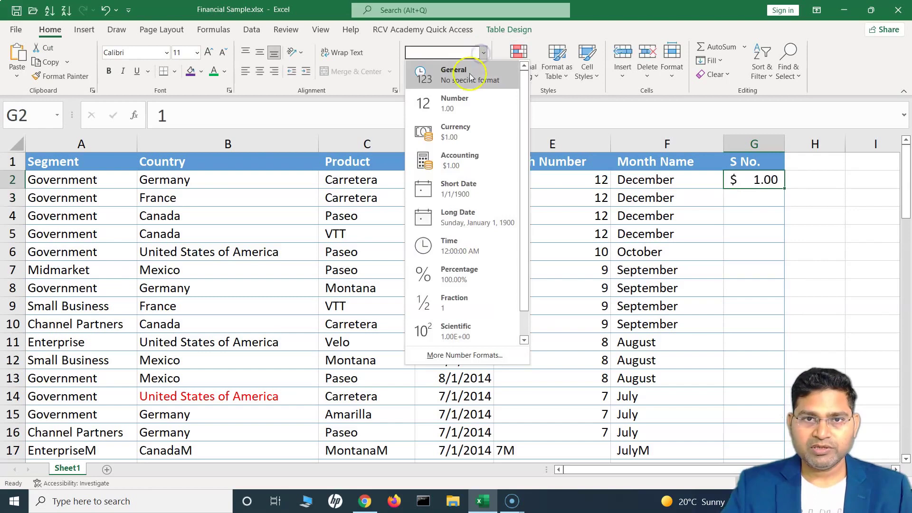
{"action": "left_click", "coordinate": [455, 102]}
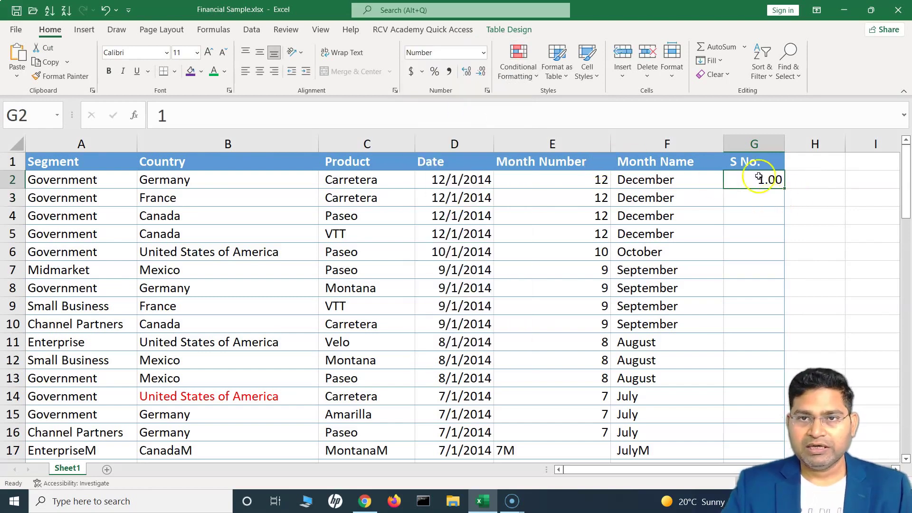
{"action": "left_click", "coordinate": [484, 52]}
{"action": "left_click", "coordinate": [442, 75]}
Enter 2 in G3 and fill the series down column G from 1 to 69
{"action": "left_click", "coordinate": [772, 196]}
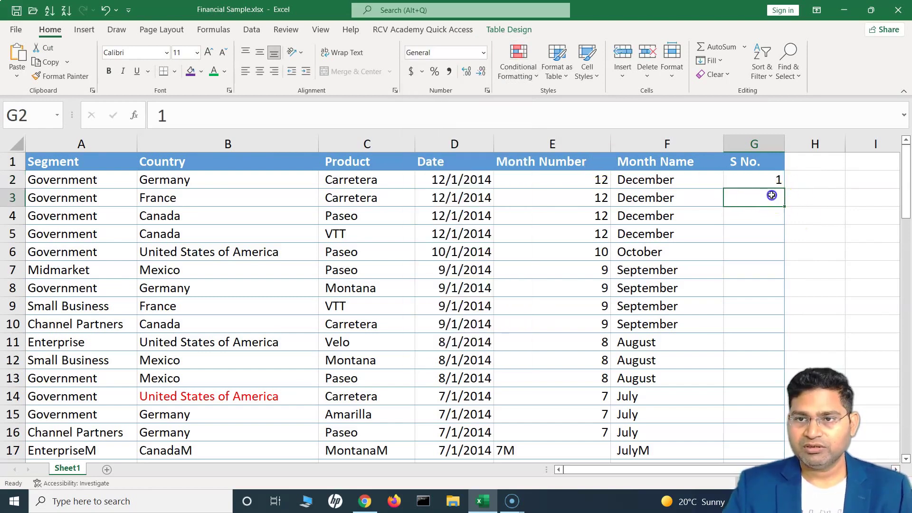
{"action": "type", "text": "2"}
{"action": "left_click", "coordinate": [784, 206]}
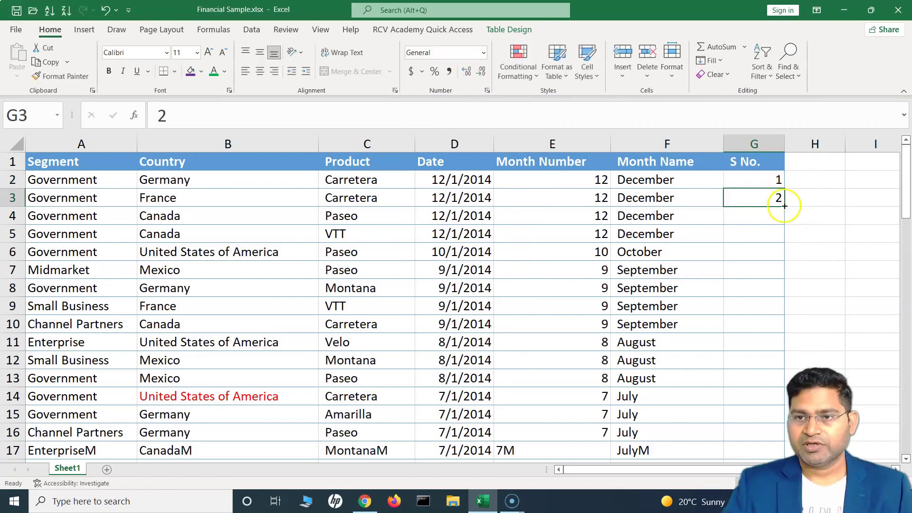
{"action": "mouse_move", "coordinate": [760, 180]}
{"action": "left_mouse_down"}
{"action": "mouse_move", "coordinate": [770, 197]}
{"action": "mouse_move", "coordinate": [783, 456]}
{"action": "left_mouse_up"}
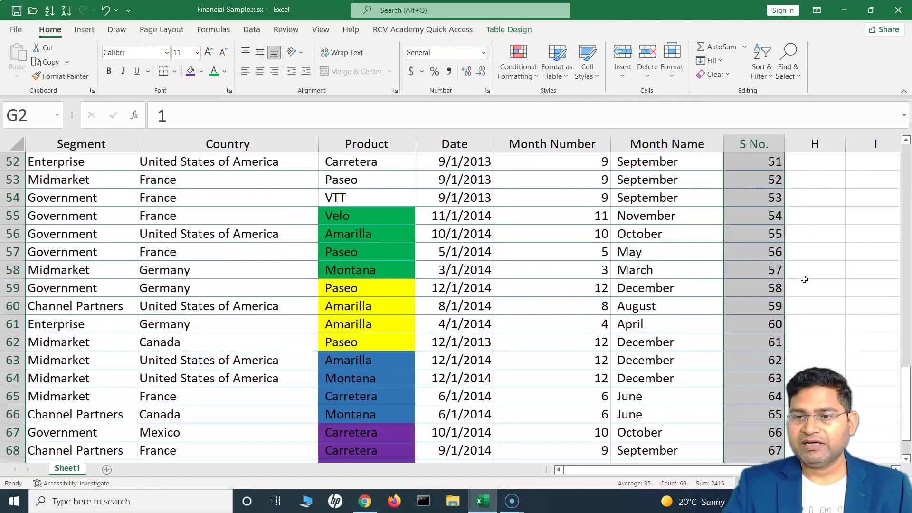
{"action": "scroll", "coordinate": [805, 280], "scroll_direction": "down", "scroll_amount": 6}
{"action": "scroll", "coordinate": [803, 280], "scroll_direction": "up", "scroll_amount": 2}
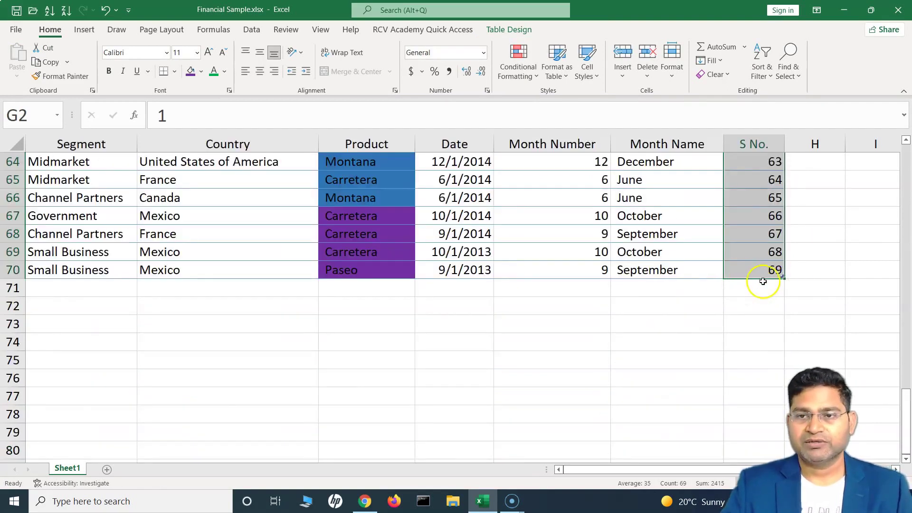
{"action": "scroll", "coordinate": [763, 282], "scroll_direction": "up", "scroll_amount": 5}
{"action": "scroll", "coordinate": [761, 285], "scroll_direction": "up", "scroll_amount": 7}
{"action": "scroll", "coordinate": [760, 285], "scroll_direction": "up", "scroll_amount": 6}
{"action": "scroll", "coordinate": [761, 238], "scroll_direction": "up", "scroll_amount": 3}
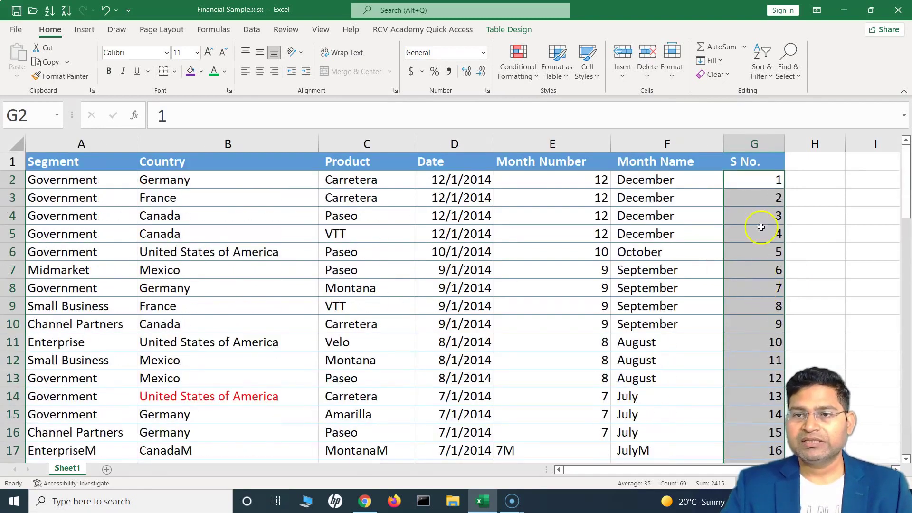
{"action": "left_click", "coordinate": [758, 179]}
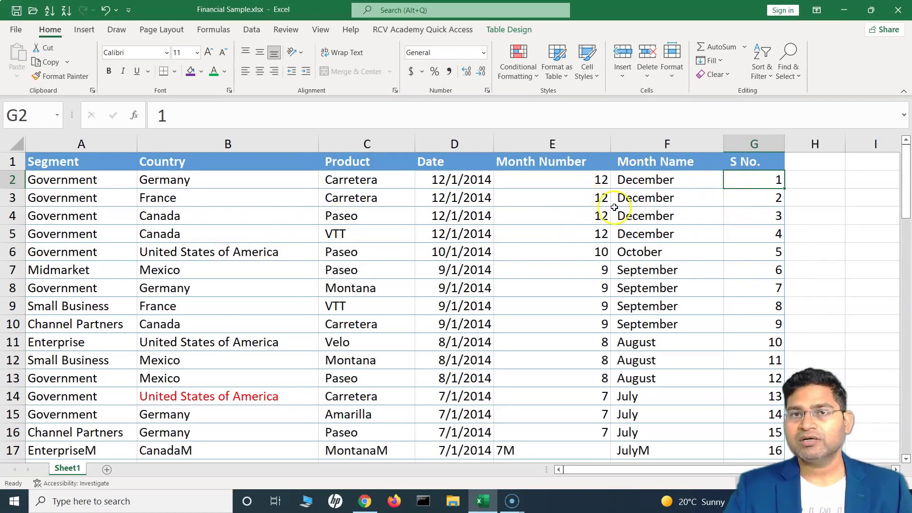
{"action": "left_click", "coordinate": [752, 162]}
{"action": "left_click", "coordinate": [754, 180]}
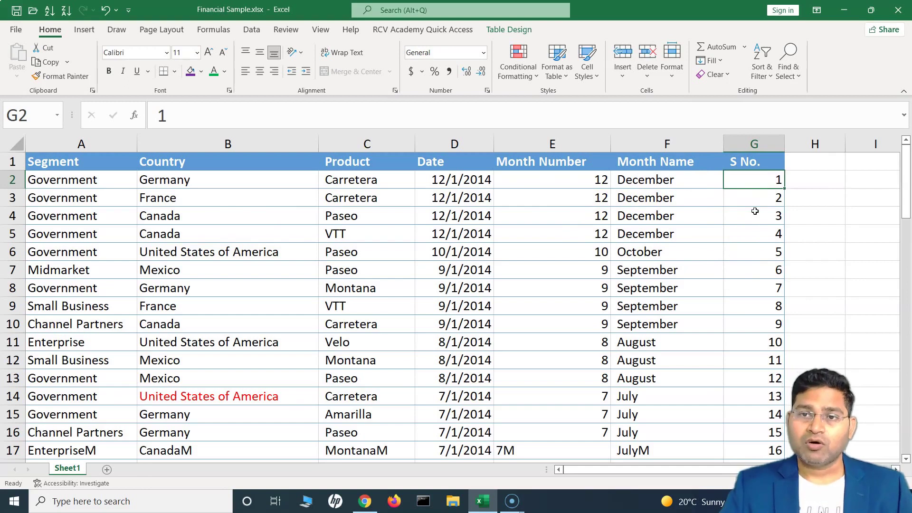
{"action": "left_click", "coordinate": [668, 183]}
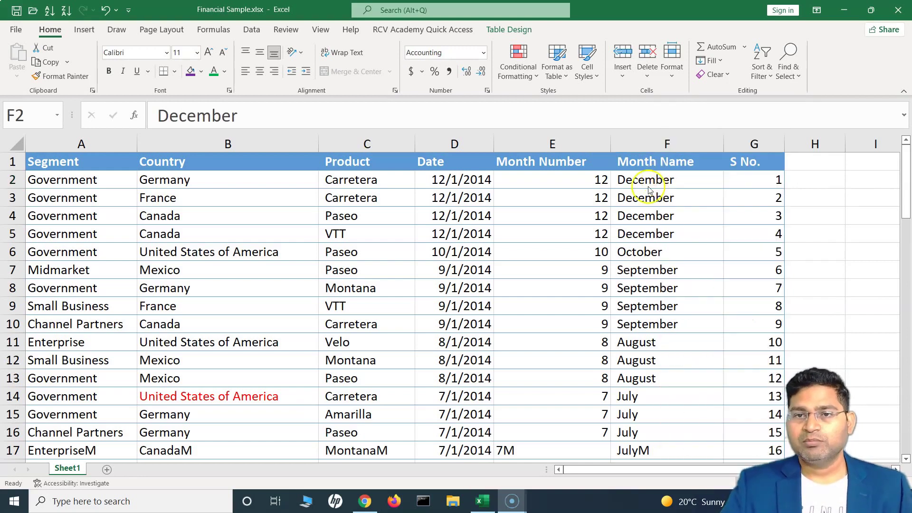
Open the Month Name cell context menu twice, dismissing it without sorting
{"action": "right_click", "coordinate": [634, 208]}
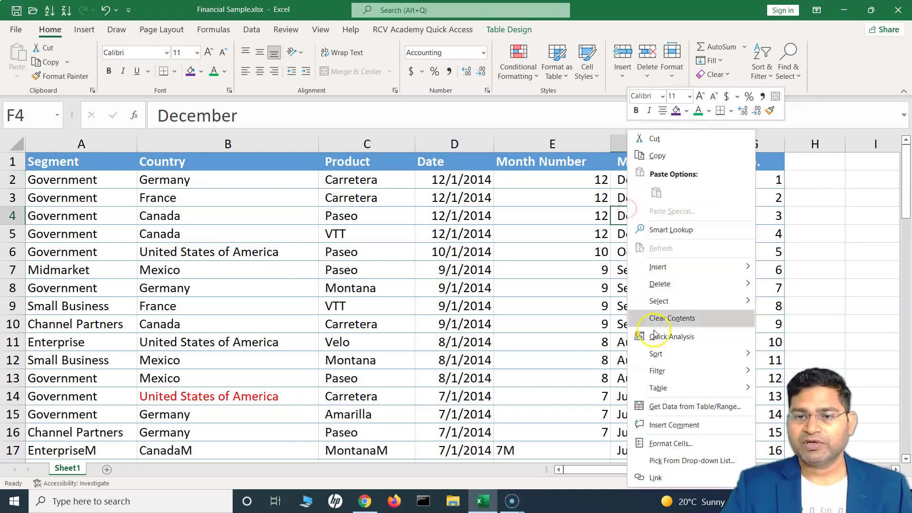
{"action": "key", "text": "Escape"}
{"action": "left_click", "coordinate": [631, 197]}
{"action": "mouse_move", "coordinate": [656, 353]}
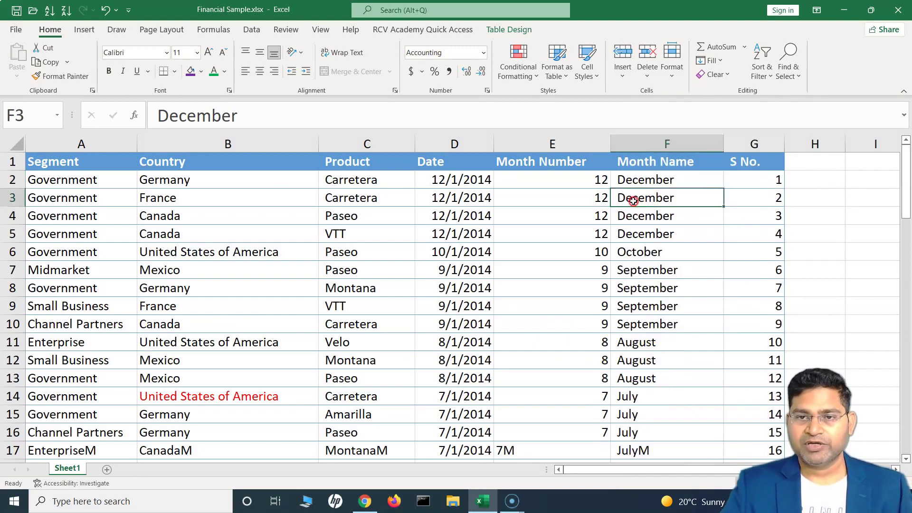
{"action": "right_click", "coordinate": [633, 201]}
{"action": "key", "text": "Escape"}
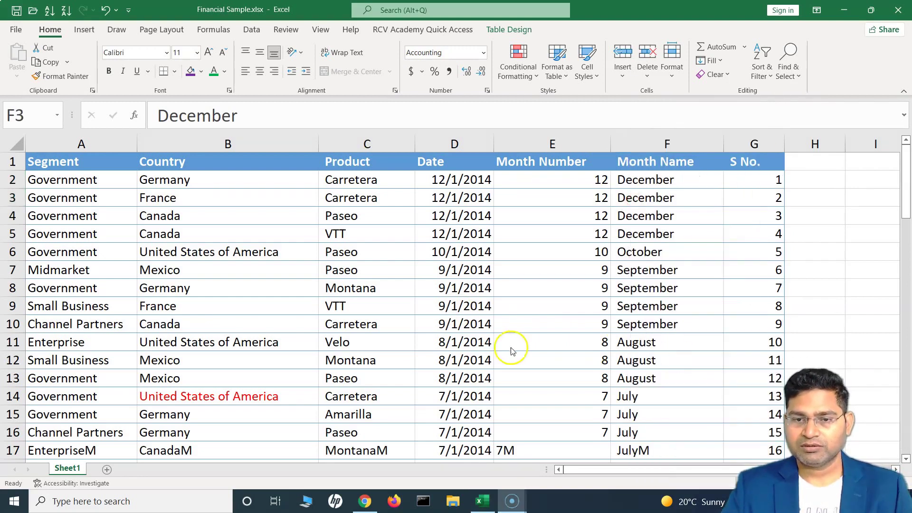
Sort the table A to Z by Country
{"action": "left_click", "coordinate": [164, 211]}
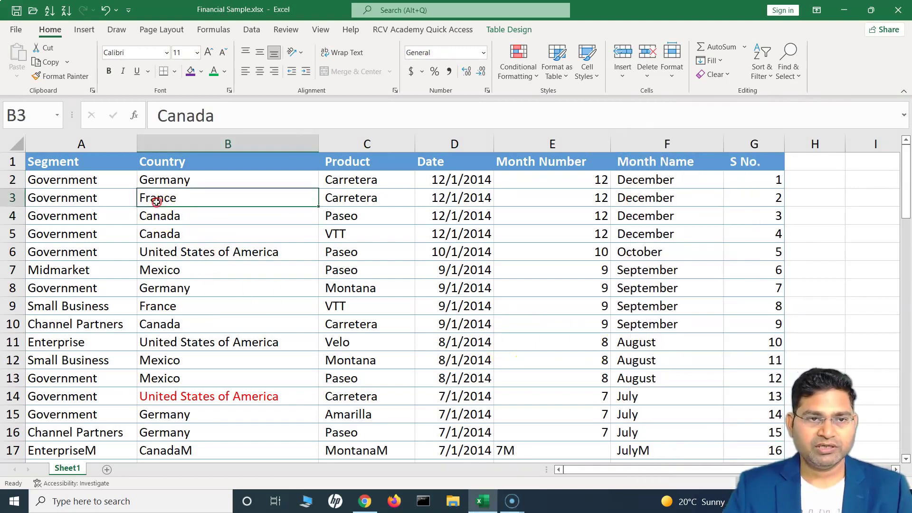
{"action": "right_click", "coordinate": [152, 198]}
{"action": "mouse_move", "coordinate": [185, 354]}
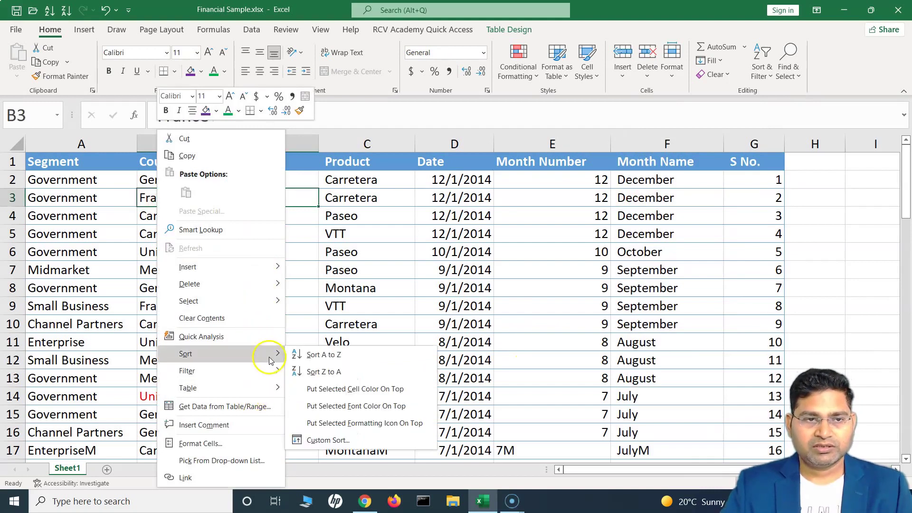
{"action": "left_click", "coordinate": [333, 356]}
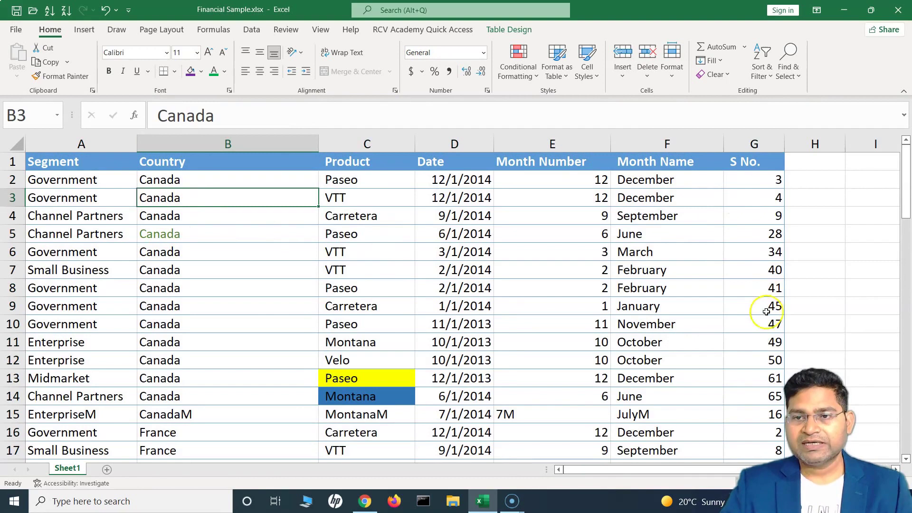
{"action": "scroll", "coordinate": [750, 393], "scroll_direction": "down", "scroll_amount": 3}
{"action": "scroll", "coordinate": [750, 392], "scroll_direction": "down", "scroll_amount": 1}
{"action": "scroll", "coordinate": [750, 393], "scroll_direction": "down", "scroll_amount": 4}
{"action": "scroll", "coordinate": [751, 393], "scroll_direction": "up", "scroll_amount": 8}
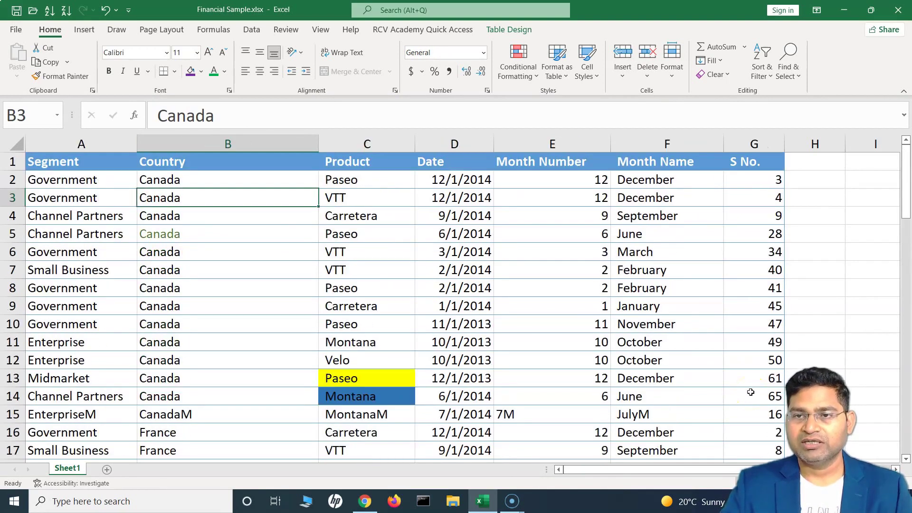
Sort the table A to Z by Segment, leaving S No. out of order
{"action": "left_click", "coordinate": [87, 220]}
{"action": "right_click", "coordinate": [87, 220]}
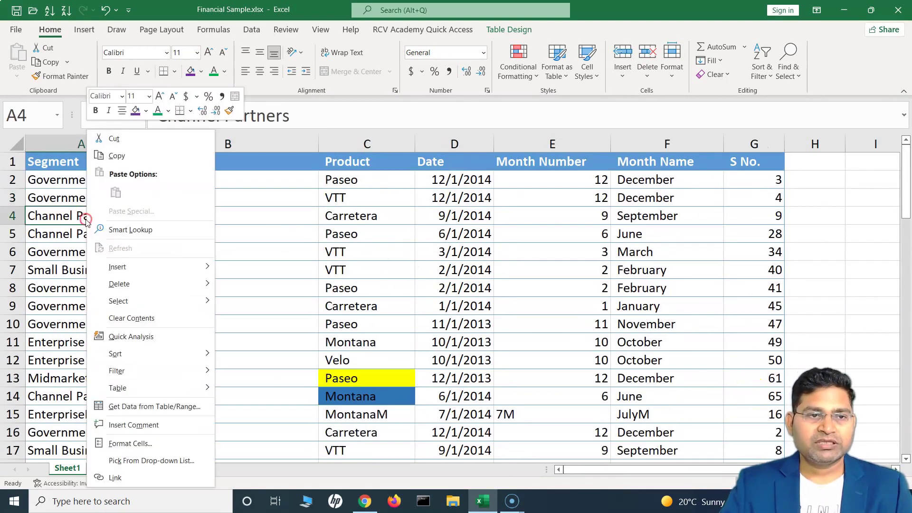
{"action": "left_click", "coordinate": [257, 354]}
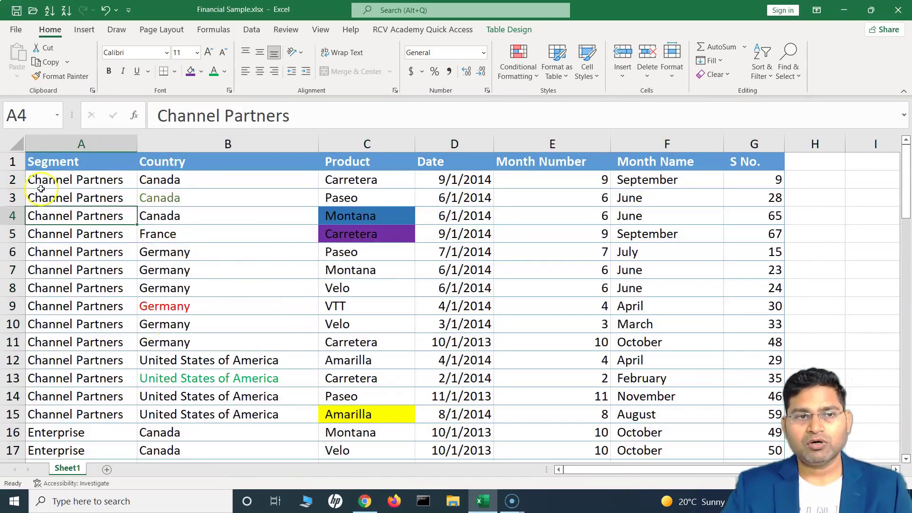
{"action": "left_click", "coordinate": [496, 258]}
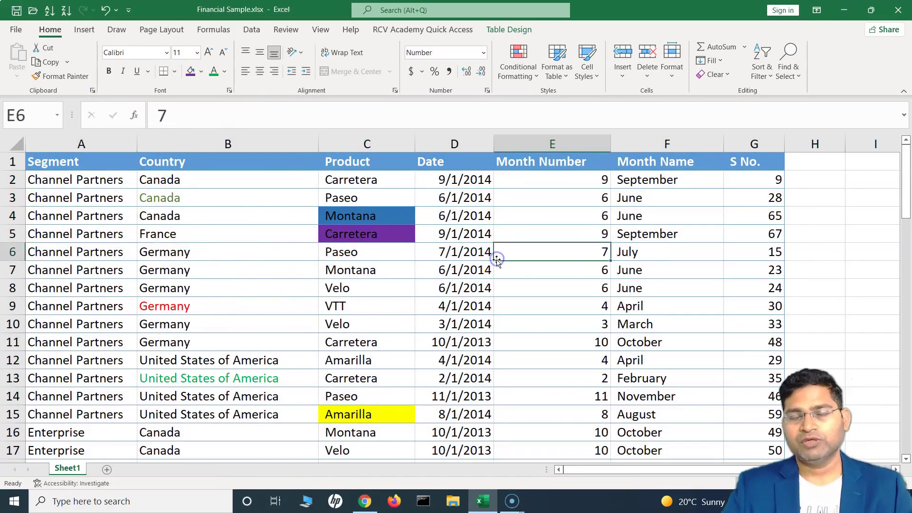
{"action": "left_click", "coordinate": [757, 179]}
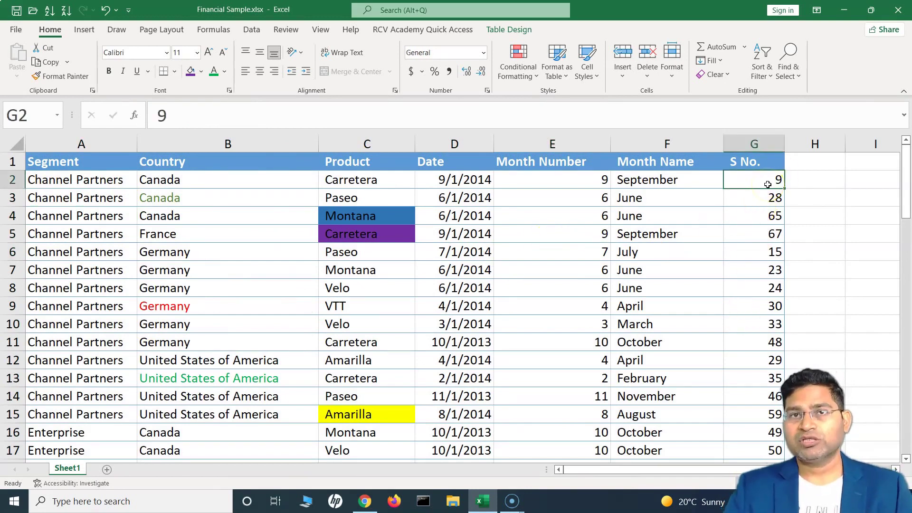
Sort the S No. column smallest to largest from the Sort & Filter menu
{"action": "right_click", "coordinate": [767, 184]}
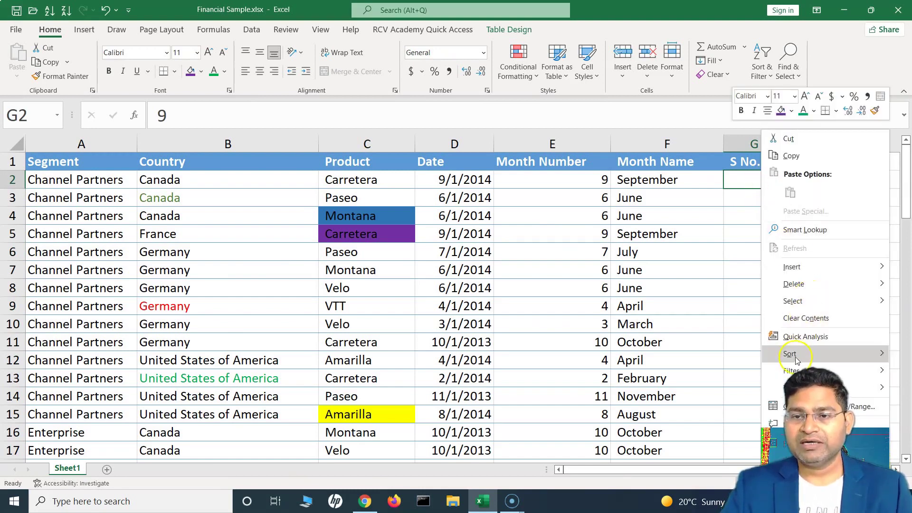
{"action": "key", "text": "Escape"}
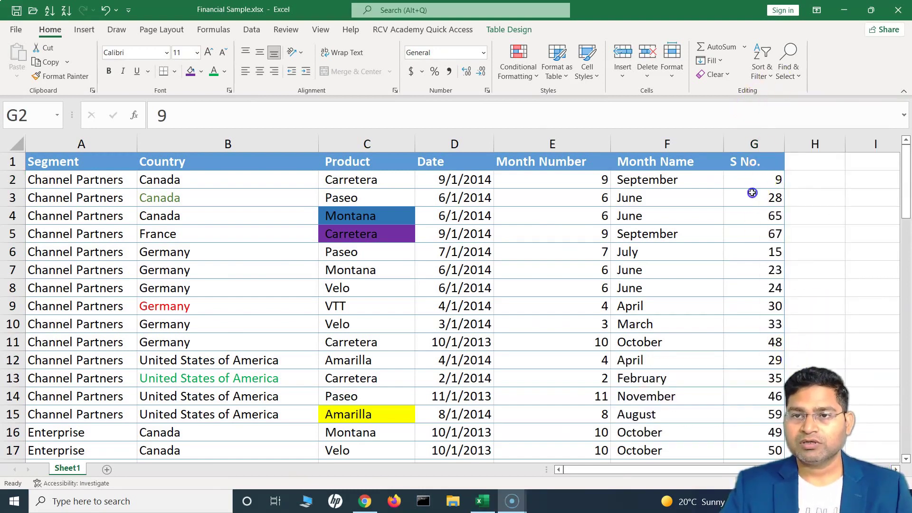
{"action": "left_click", "coordinate": [771, 76]}
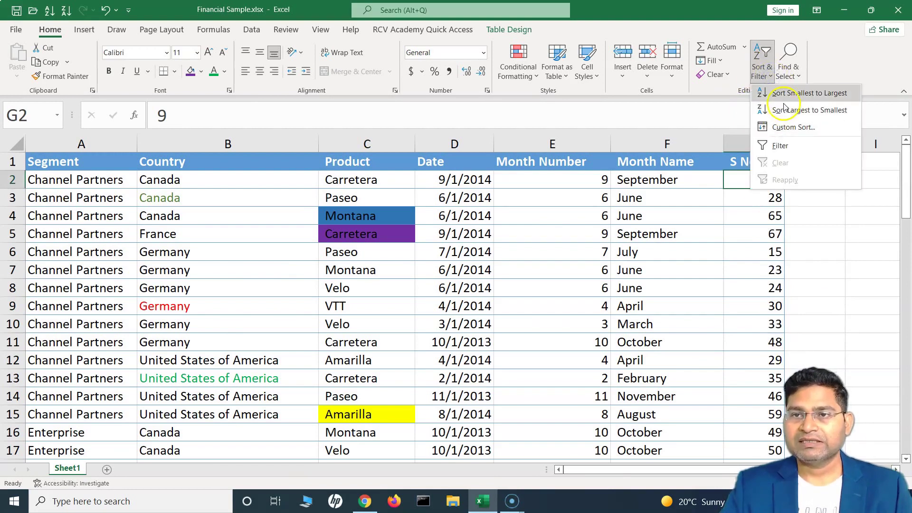
{"action": "left_click", "coordinate": [785, 95]}
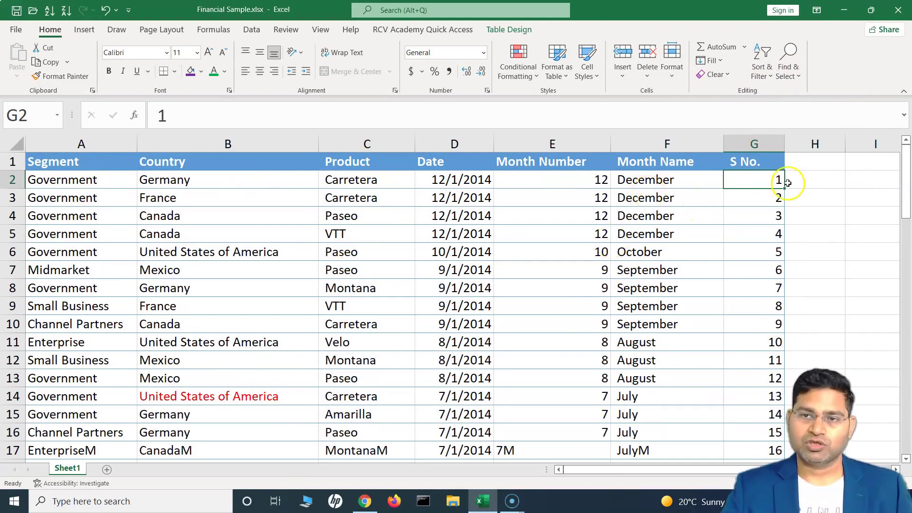
{"action": "left_click", "coordinate": [747, 202]}
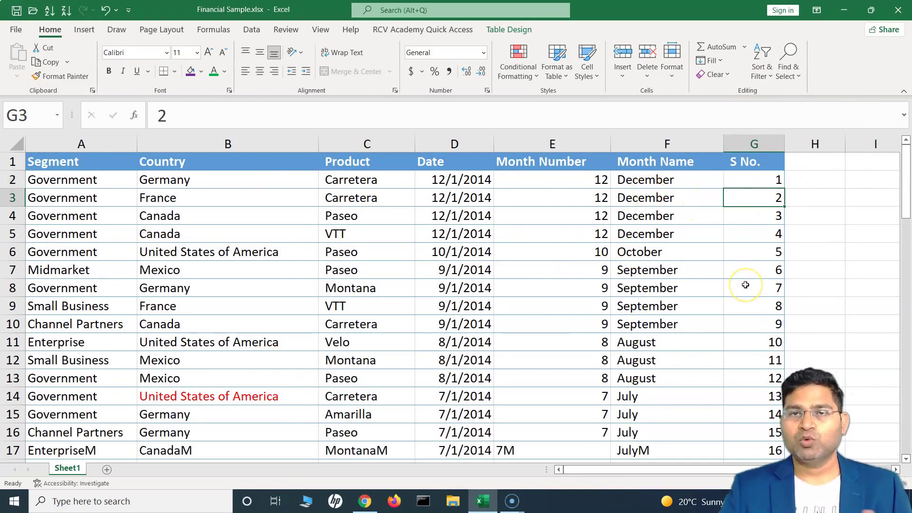